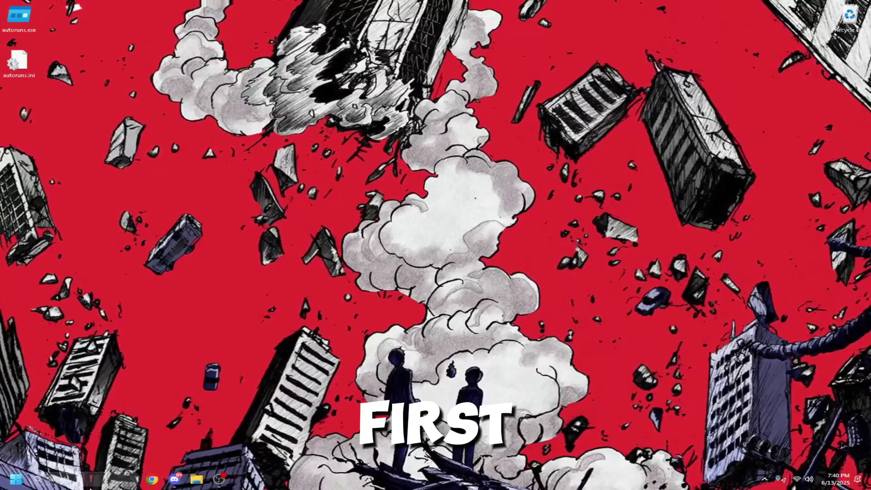
# - Uncheck Enhance pointer precision in Bluetooth & devices > Mouse > Additional mouse settings > Pointer Options
pyautogui.press('super')
pyautogui.write('settings')
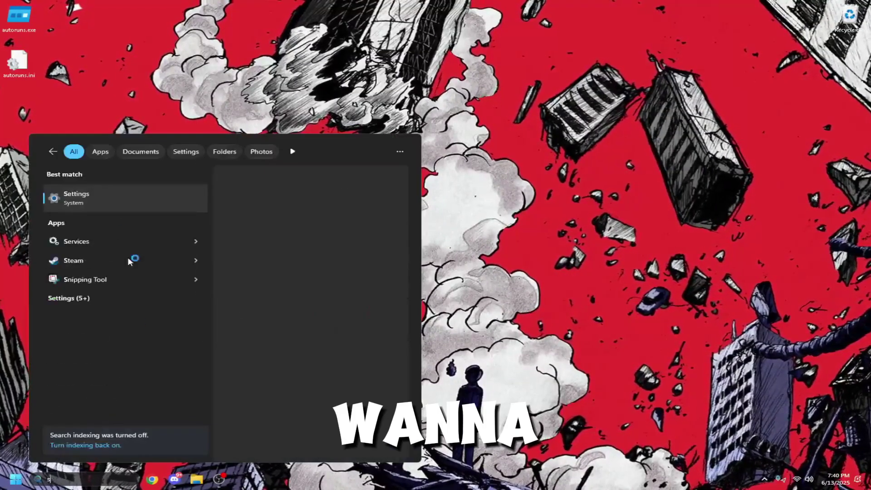
pyautogui.click(96, 193)
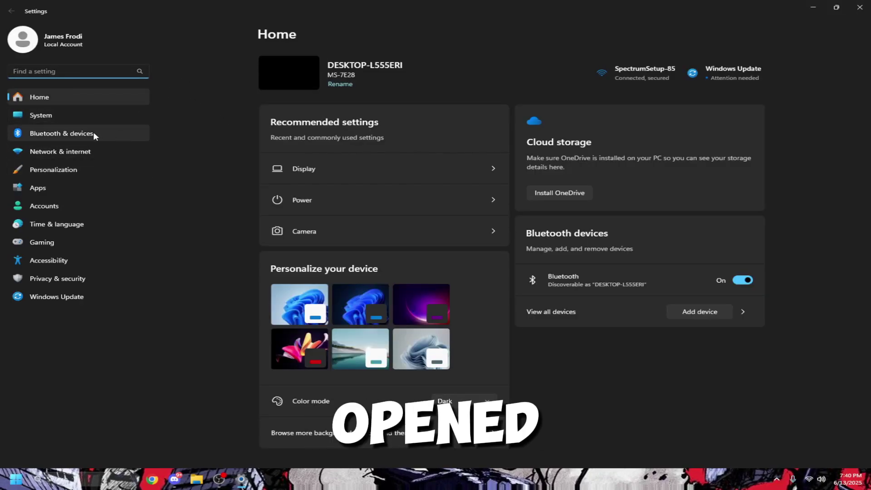
pyautogui.click(92, 133)
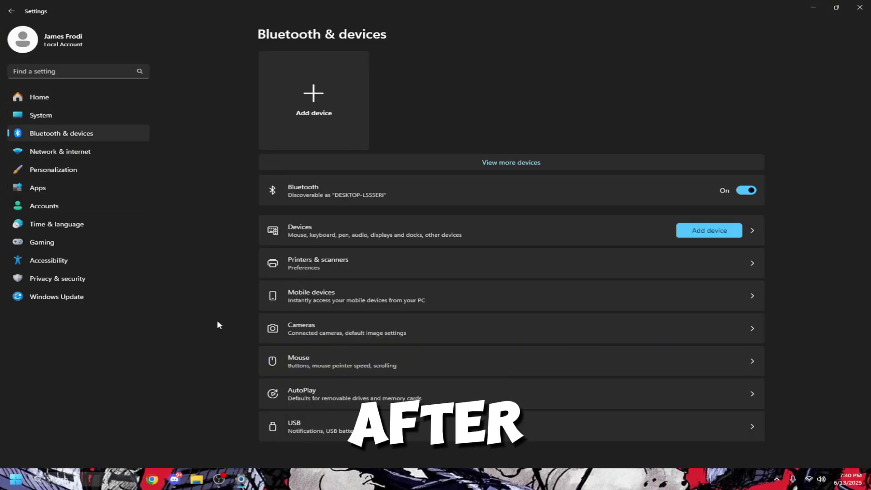
pyautogui.click(330, 357)
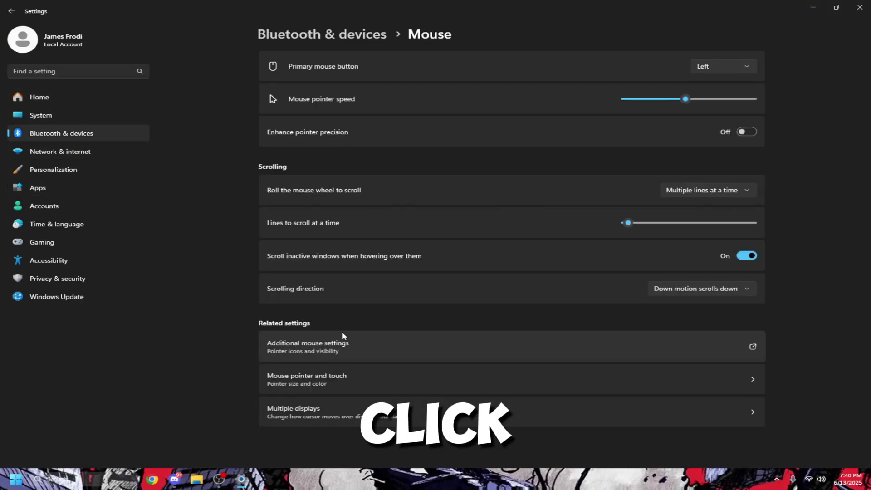
pyautogui.click(337, 359)
pyautogui.click(105, 46)
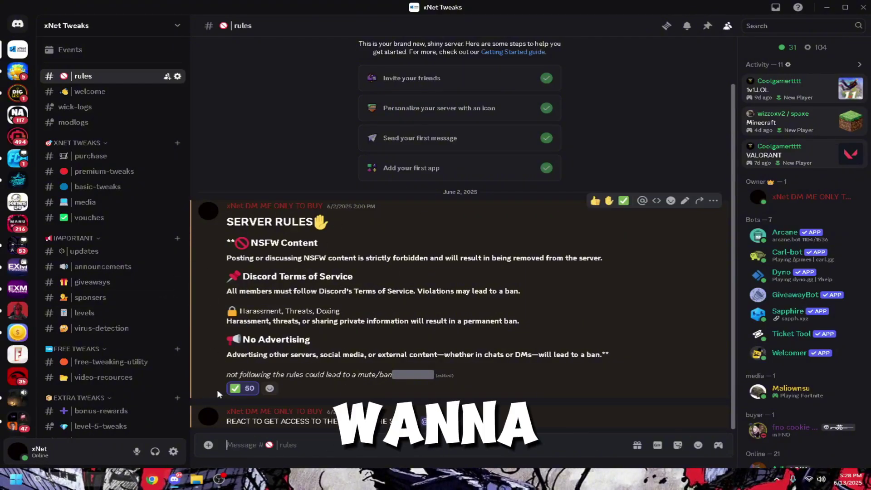
# - Download the 0 DELAY TWEAKS folder from the 0 DELAY OPTIMAZATIONS Drive link in video-recources
pyautogui.click(76, 348)
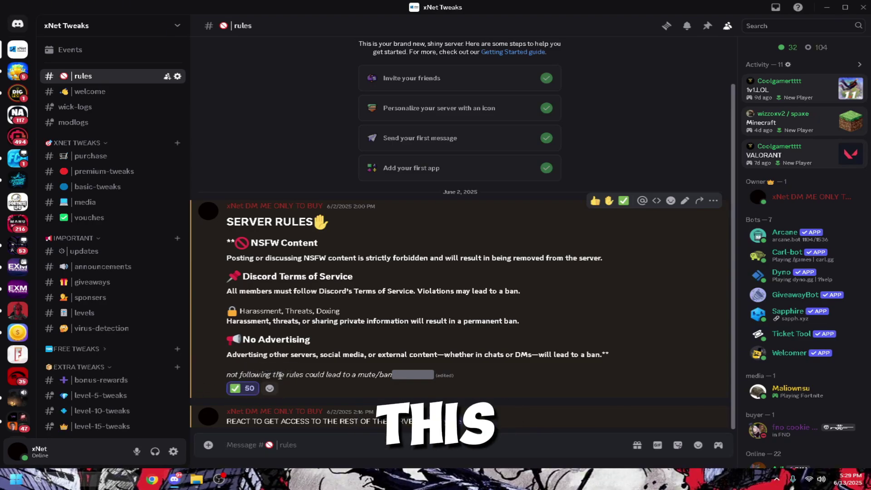
pyautogui.click(81, 350)
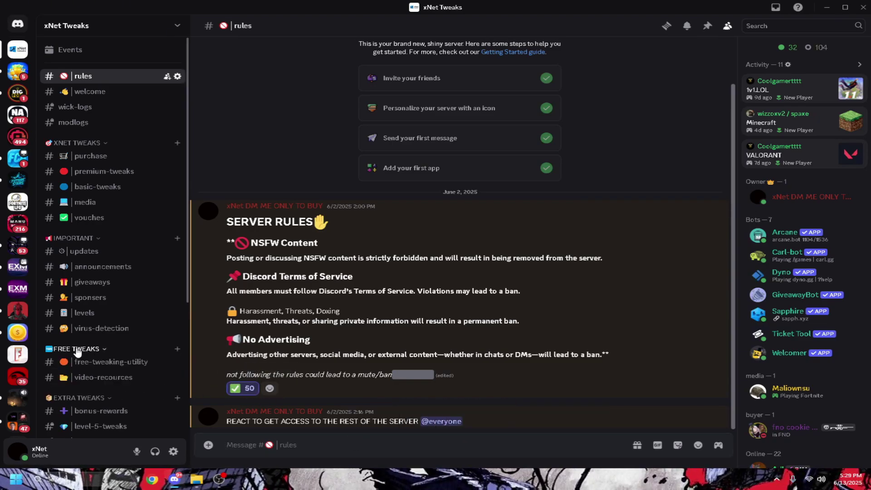
pyautogui.click(139, 380)
pyautogui.moveTo(409, 368)
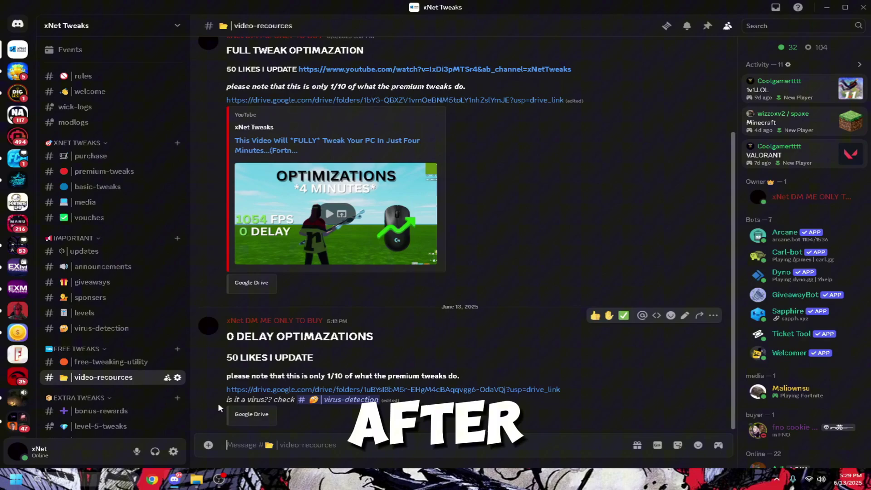
pyautogui.click(263, 391)
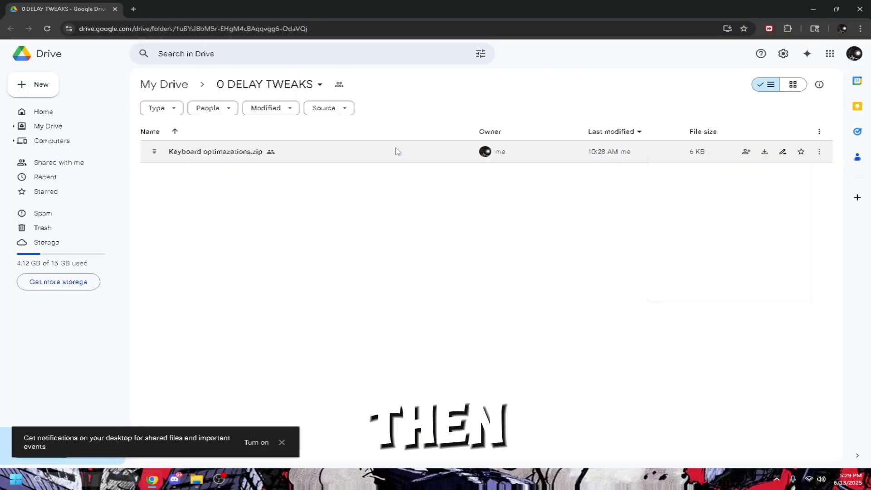
pyautogui.click(292, 84)
pyautogui.click(267, 147)
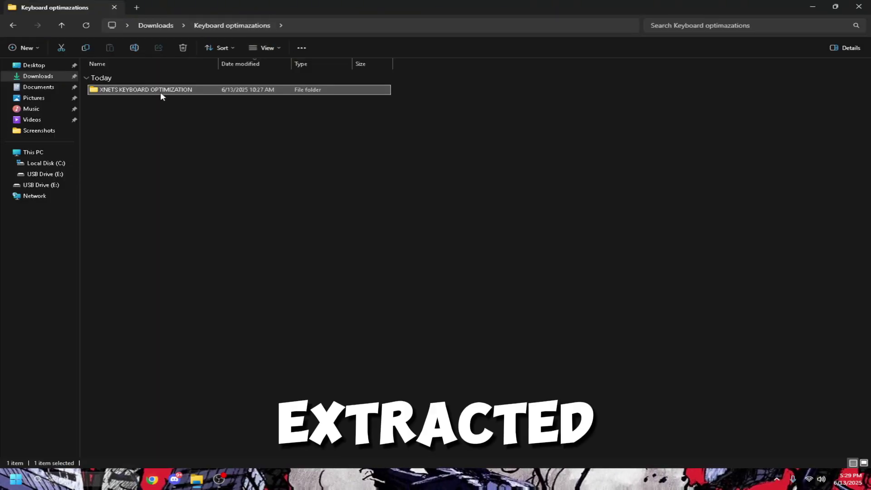
# - Run the general keyboard tweaks batch file in 1. KBM optimization as administrator until it completes
pyautogui.doubleClick(160, 90)
pyautogui.click(156, 109)
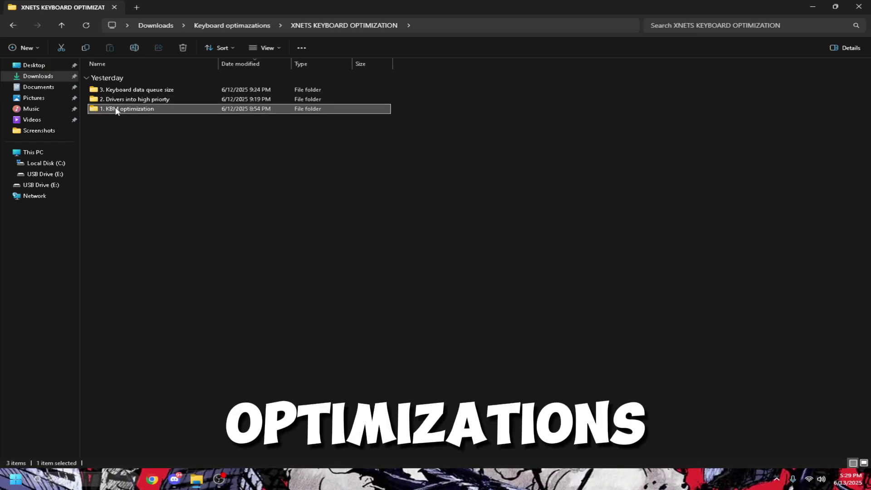
pyautogui.doubleClick(135, 111)
pyautogui.rightClick(135, 85)
pyautogui.click(168, 124)
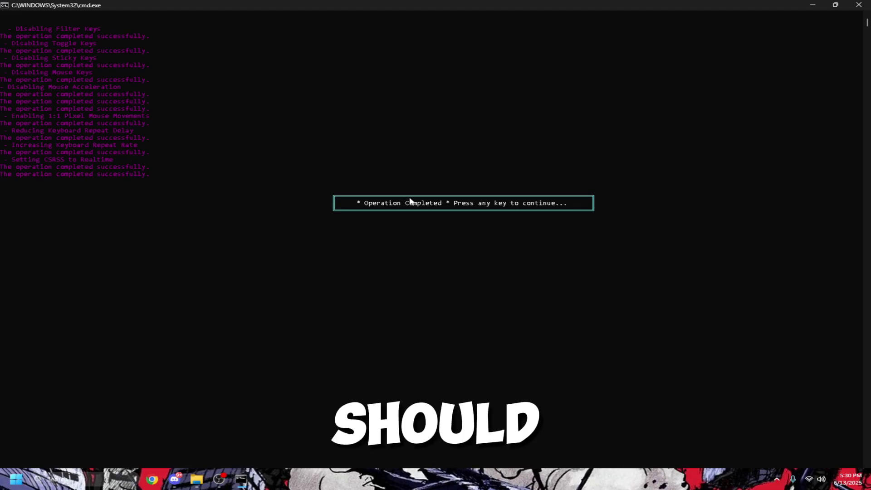
pyautogui.moveTo(353, 202); pyautogui.dragTo(581, 206)
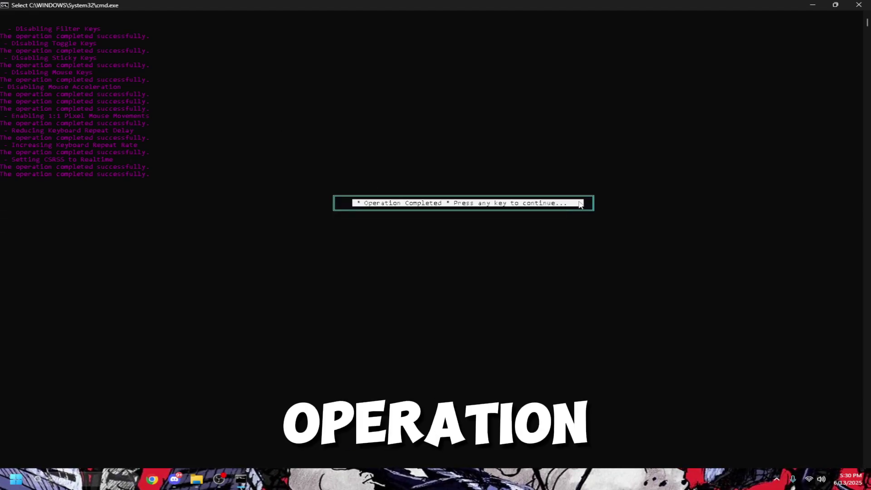
pyautogui.press('Return')
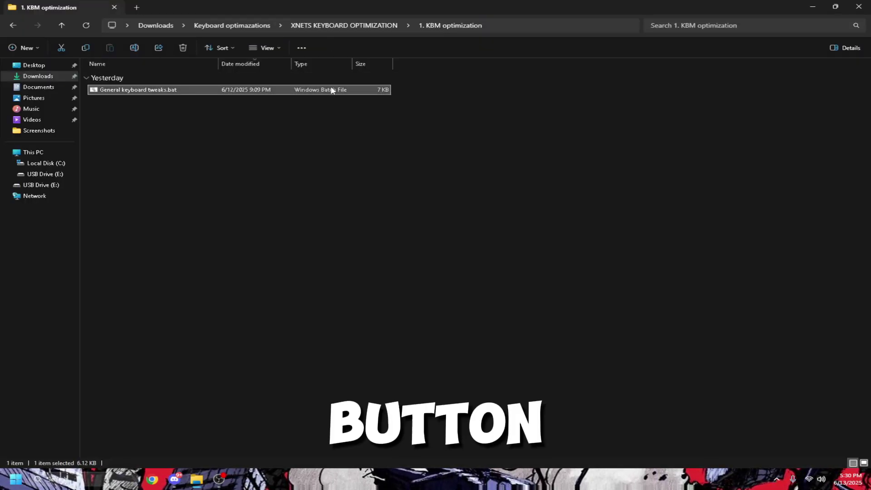
# - Run the mouse driver priority batch file in 2. Drivers into high priorty until it completes
pyautogui.doubleClick(338, 3)
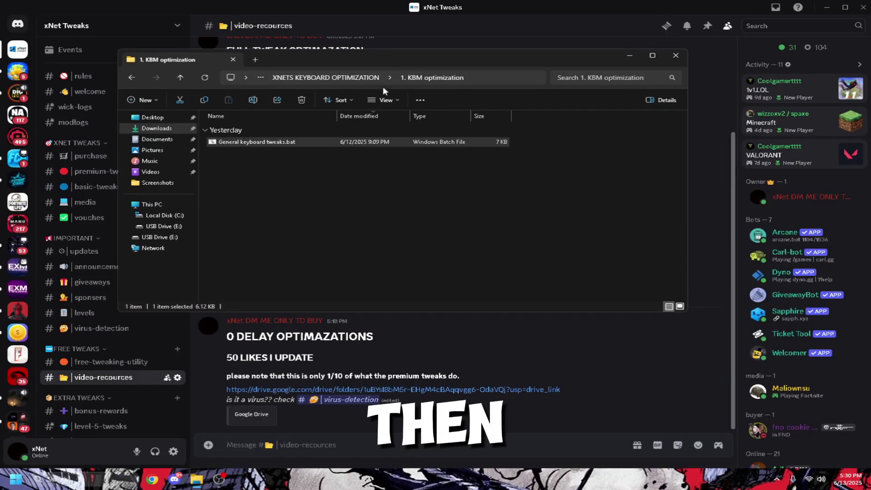
pyautogui.click(306, 77)
pyautogui.click(235, 151)
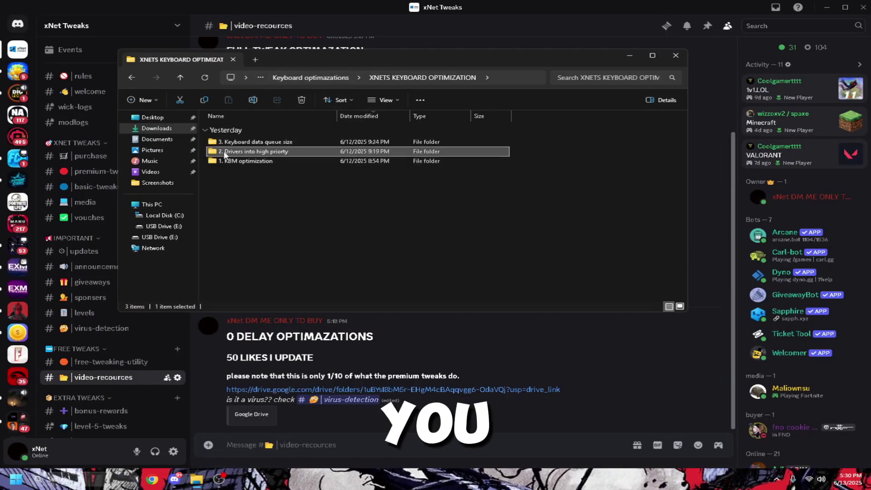
pyautogui.doubleClick(235, 152)
pyautogui.rightClick(245, 142)
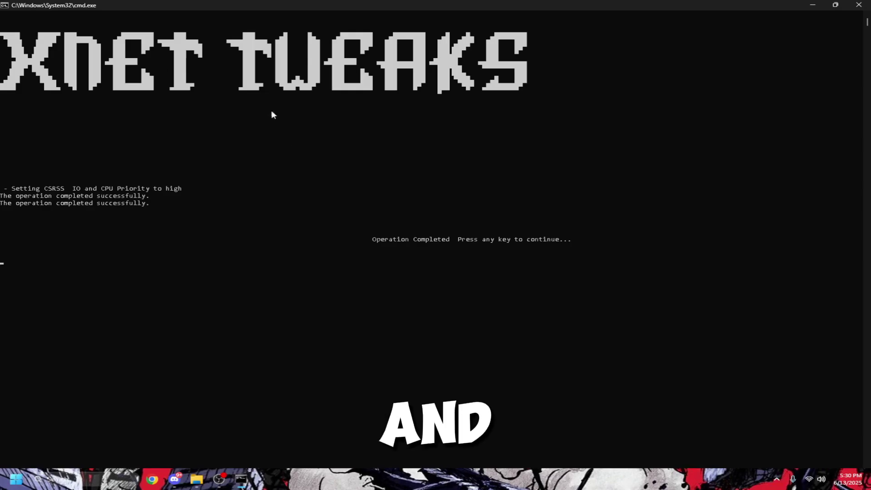
pyautogui.press('Return')
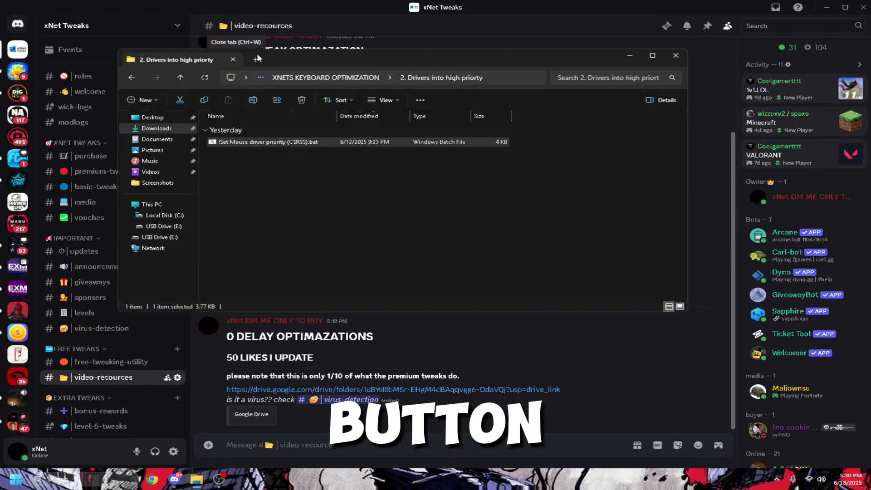
# - Run data size.bat from 3. Keyboard data queue size as administrator and restore its console
pyautogui.click(326, 77)
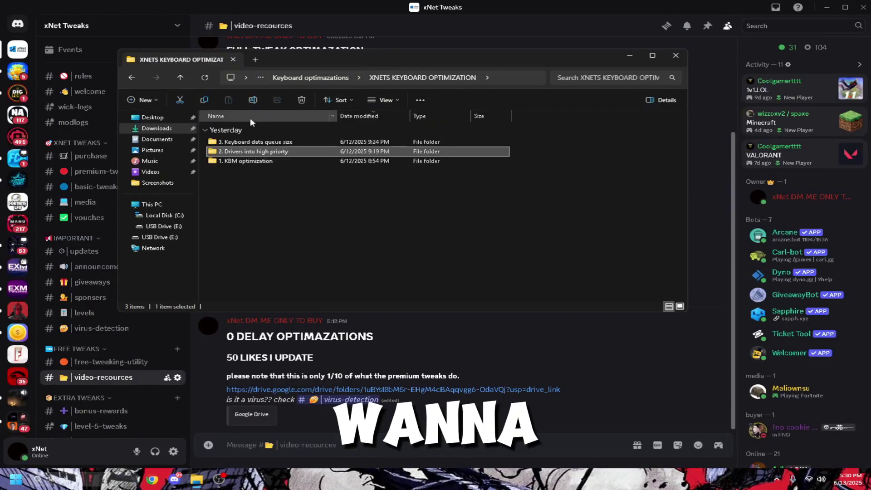
pyautogui.doubleClick(232, 144)
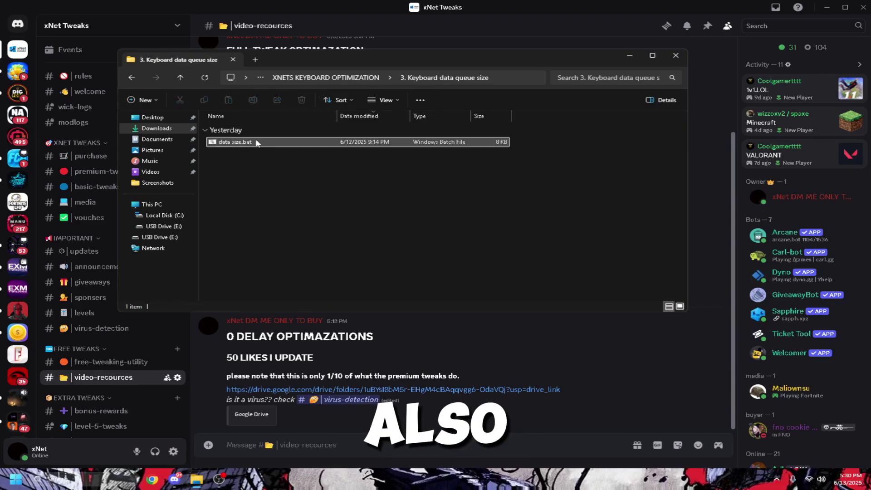
pyautogui.rightClick(255, 140)
pyautogui.click(231, 141)
pyautogui.rightClick(225, 141)
pyautogui.click(273, 178)
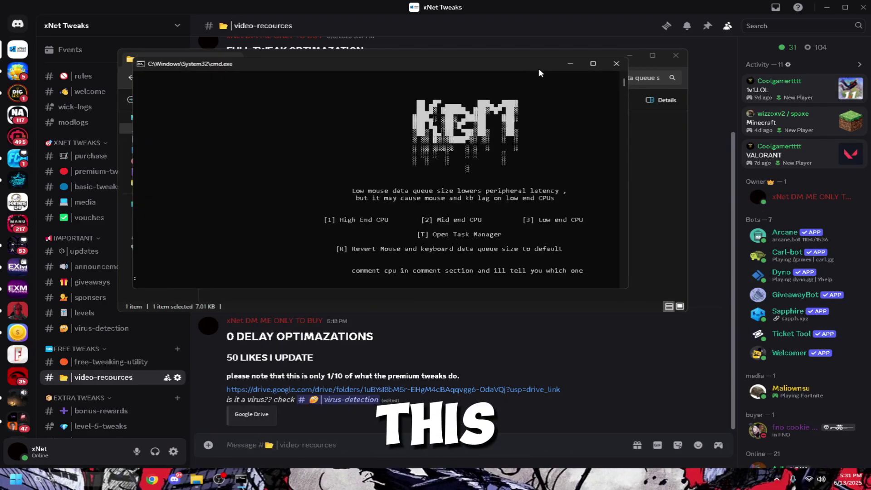
pyautogui.press('super+Down')
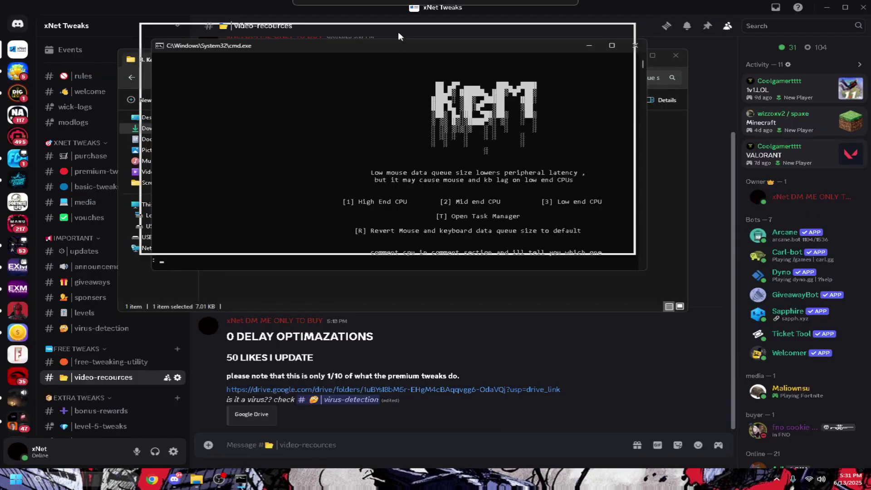
pyautogui.scroll(-2, 409, 130)
pyautogui.moveTo(319, 122); pyautogui.dragTo(579, 124)
pyautogui.rightClick(499, 152)
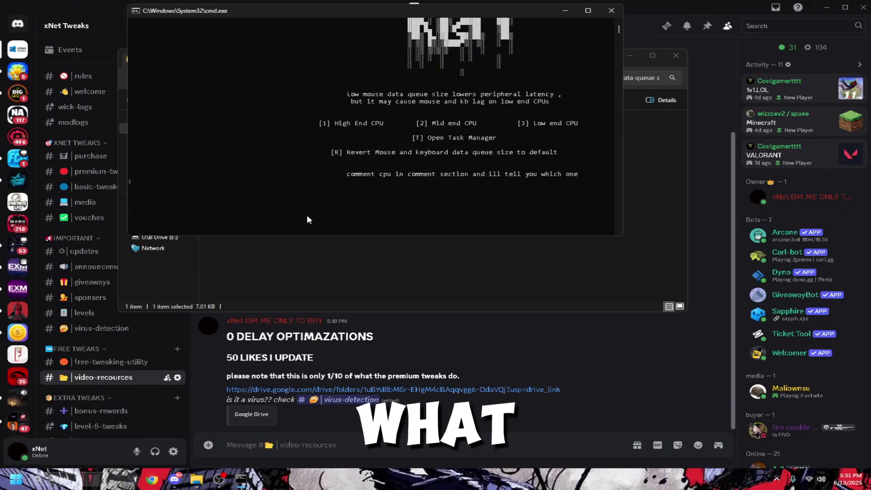
pyautogui.write('t')
# - Check the CPU in Task Manager's Performance view, choose option 2 (mid-end CPU), then exit
pyautogui.press('Return')
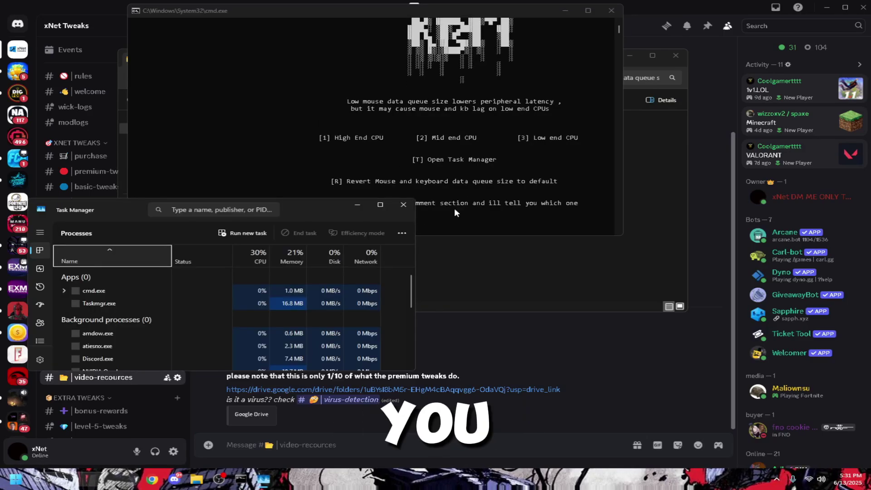
pyautogui.doubleClick(308, 211)
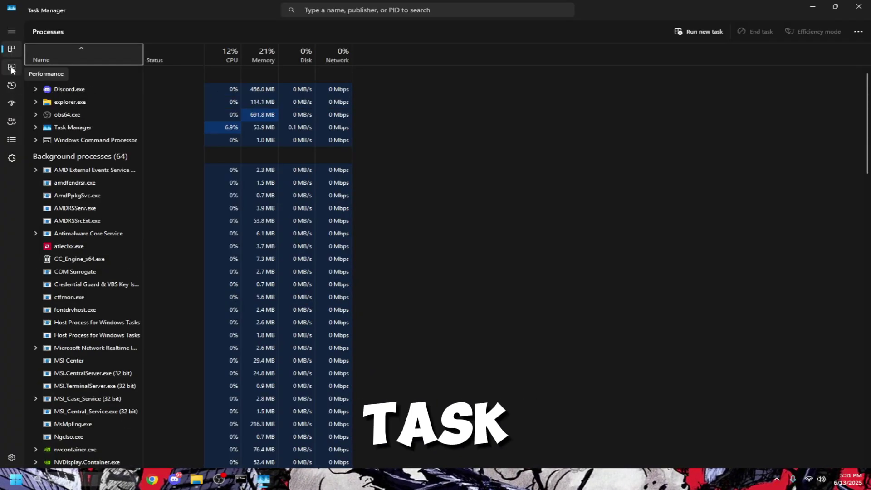
pyautogui.click(11, 68)
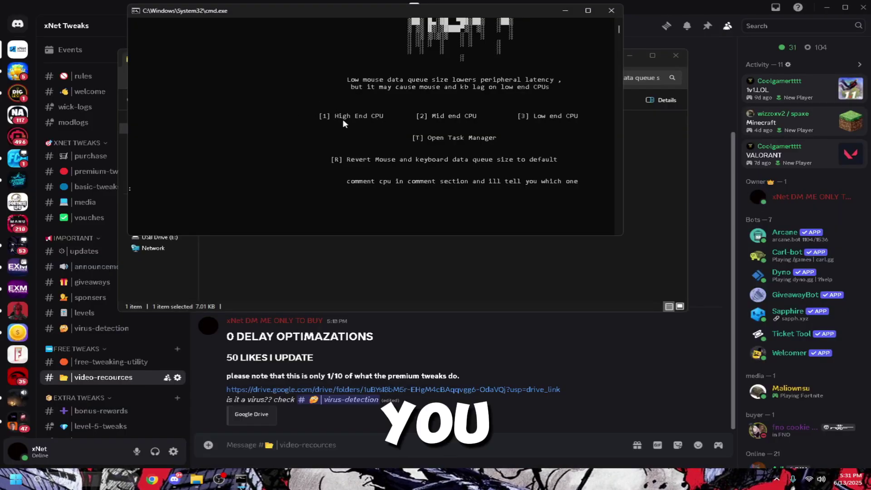
pyautogui.moveTo(314, 117); pyautogui.dragTo(549, 123)
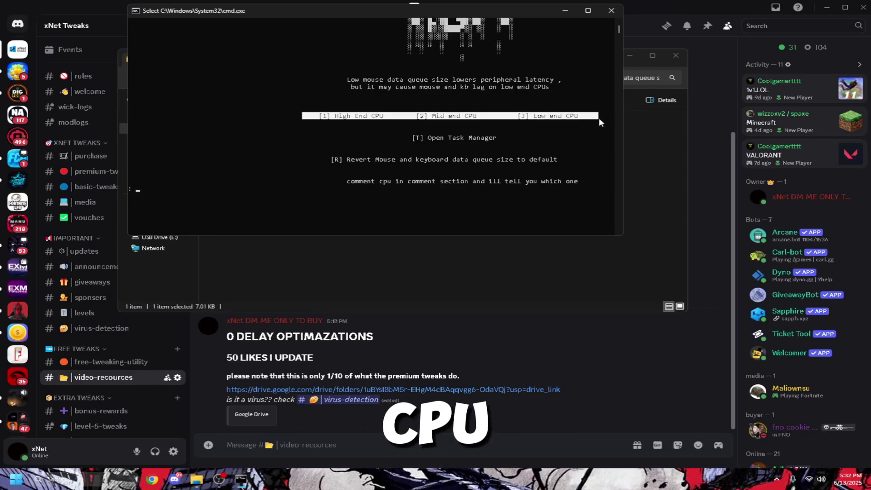
pyautogui.moveTo(533, 120); pyautogui.dragTo(322, 116)
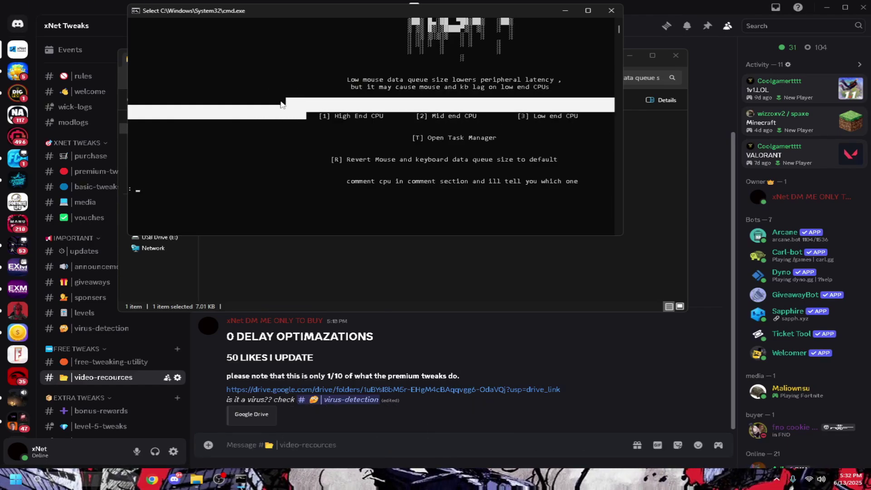
pyautogui.write('2')
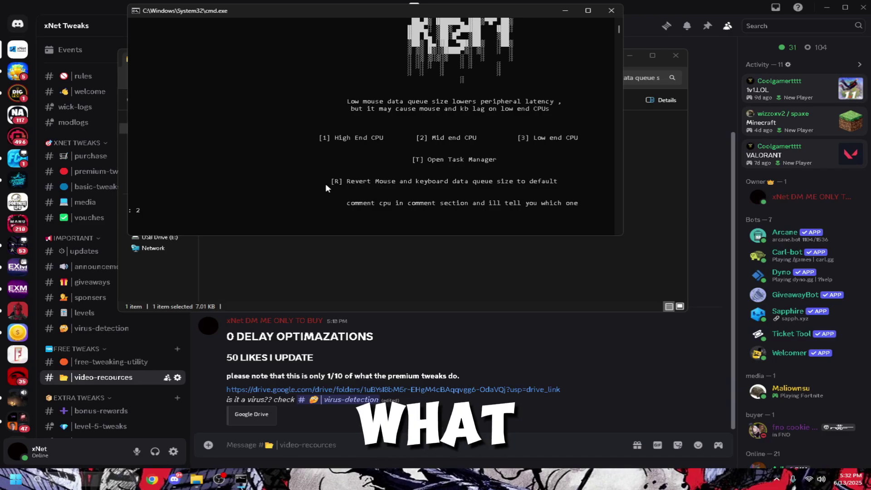
pyautogui.press('Return')
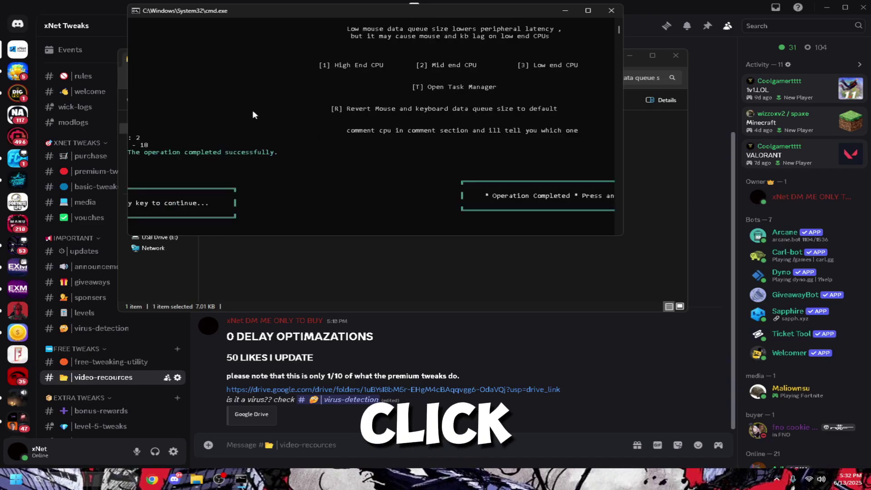
pyautogui.press('Return')
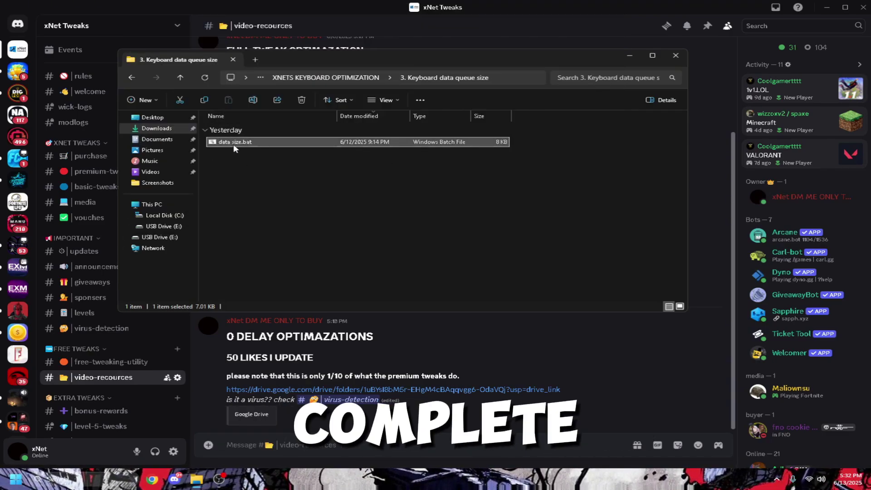